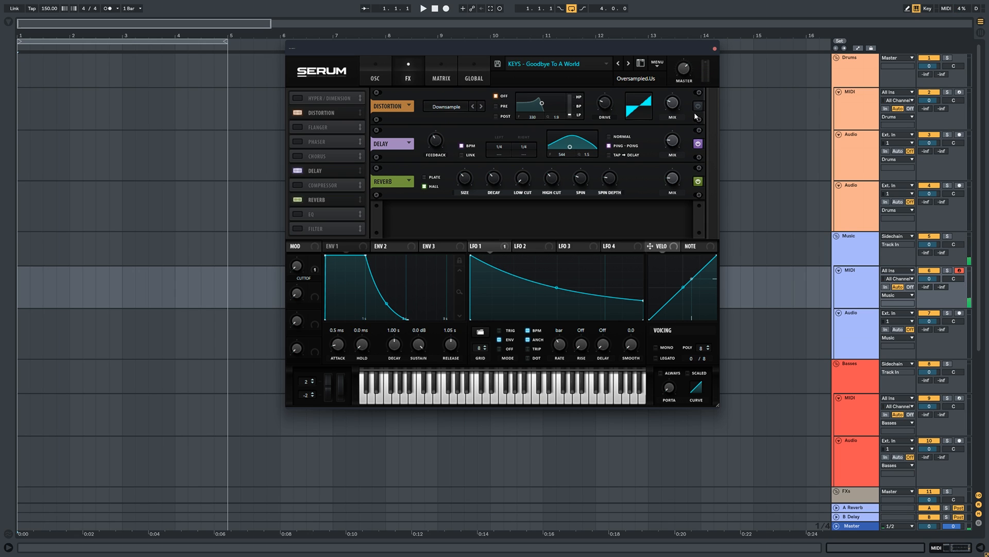
Step: Review the KEYS - Goodbye To A World preset's oscillator and effects settings, comparing the sound with and without distortion
click(375, 77)
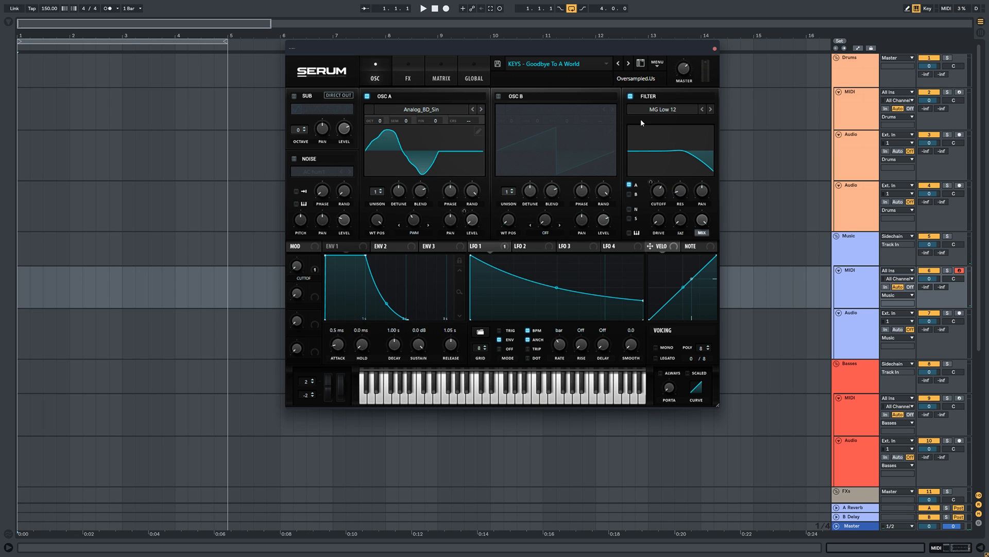
click(407, 77)
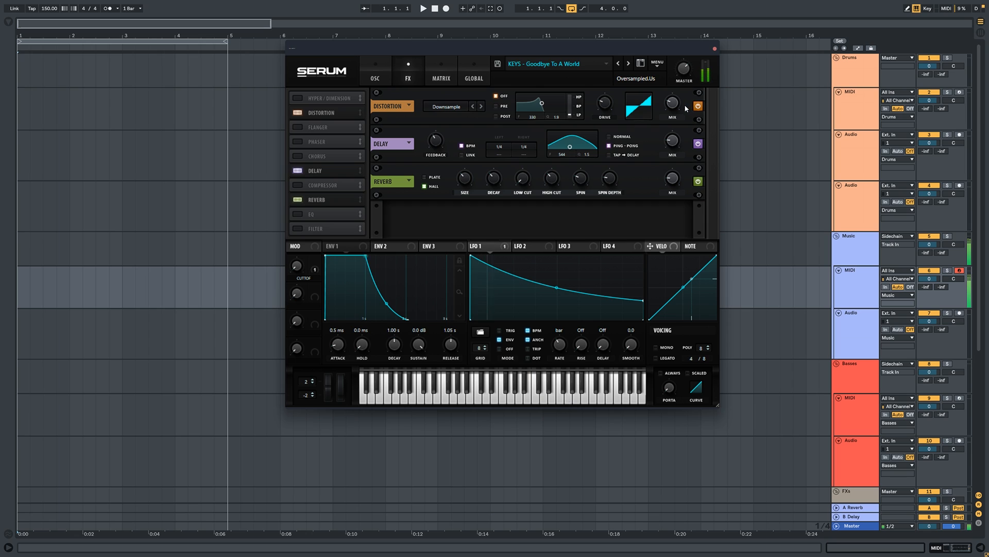
click(376, 76)
click(409, 67)
click(301, 112)
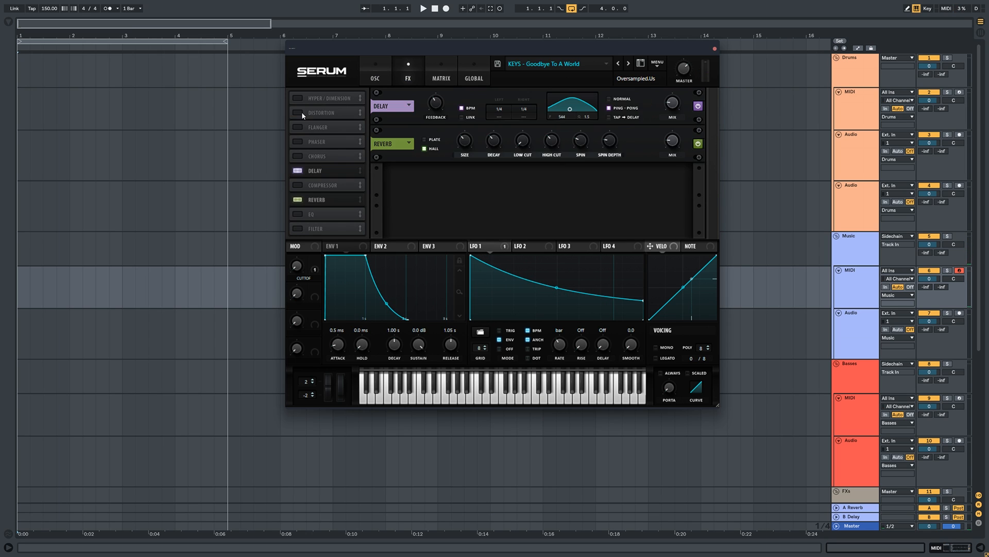
click(380, 68)
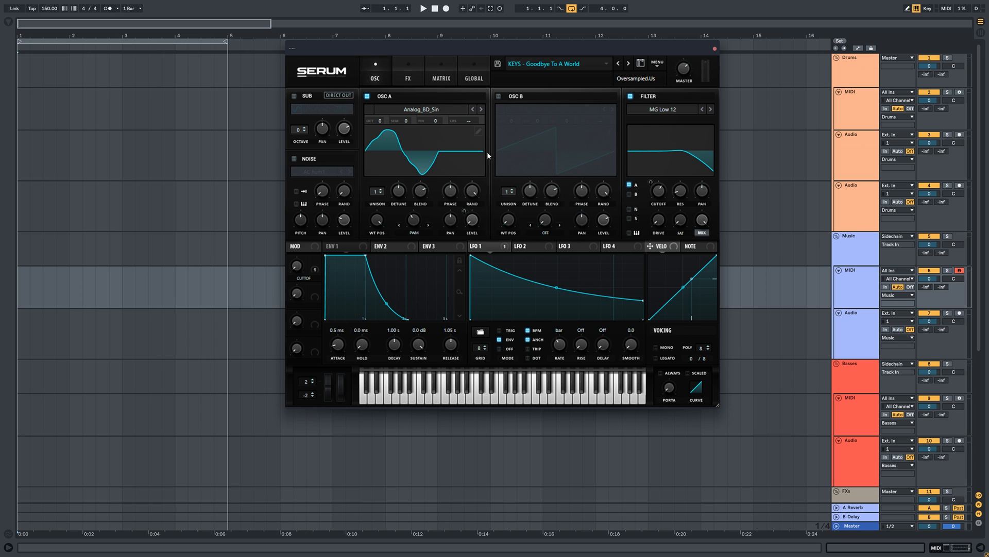
drag(416, 220, 415, 246)
Step: Reset the synth to the init preset and load the Analog_BD_Sin wavetable into OSC A
click(657, 66)
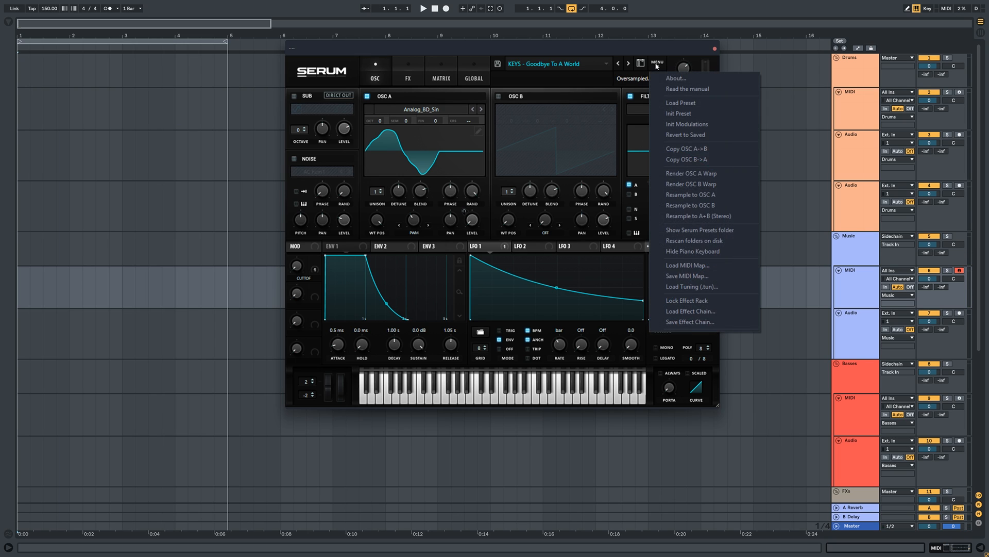
click(670, 78)
click(394, 139)
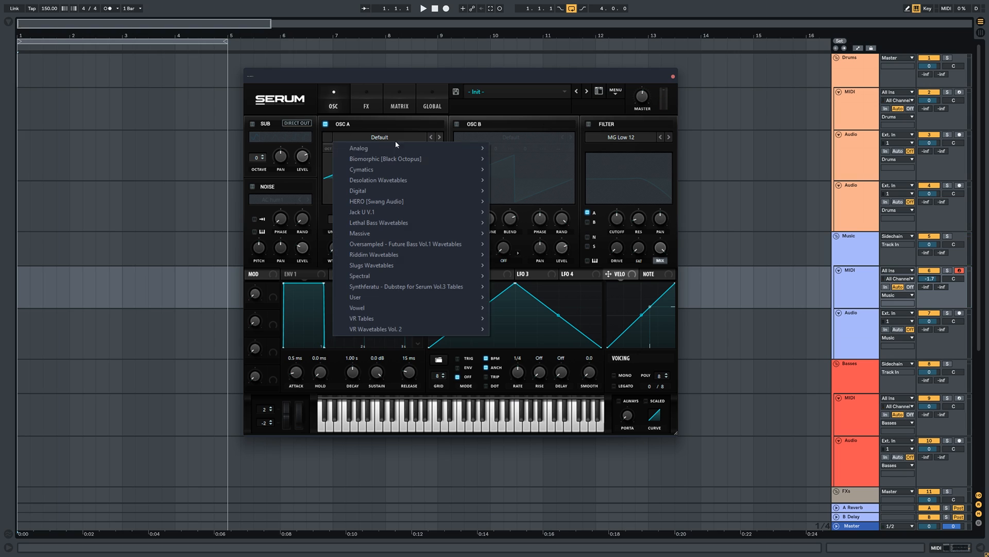
mouse_move(422, 148)
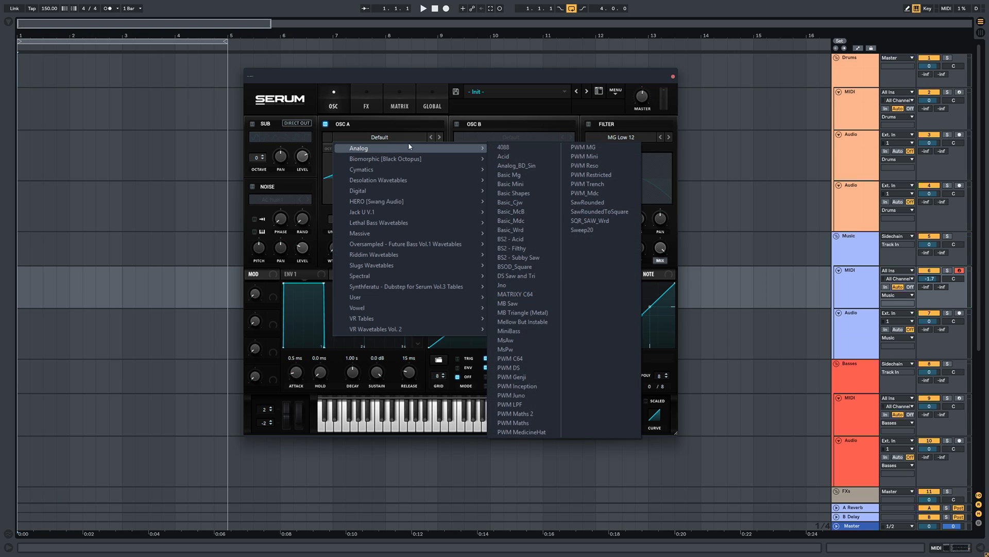
click(528, 169)
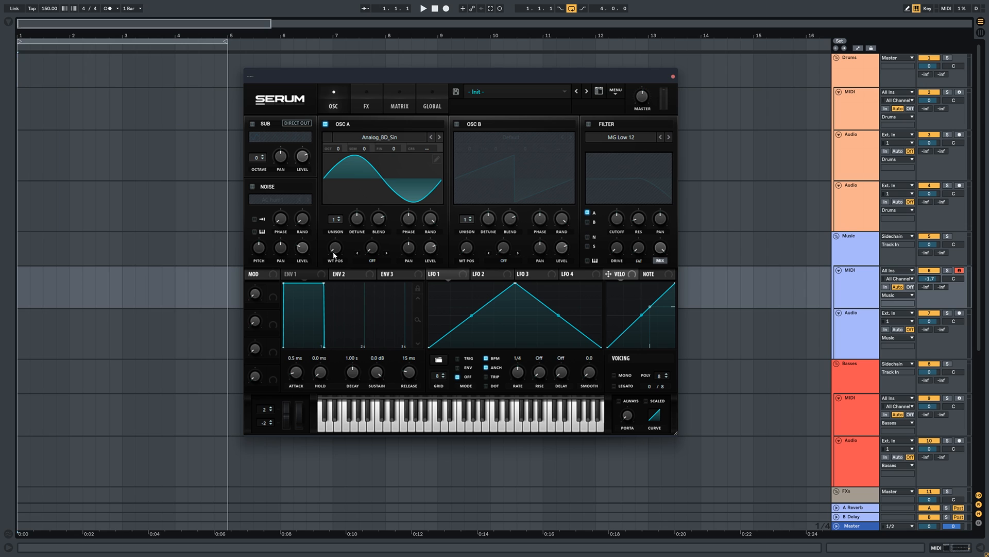
Step: Sweep OSC A's wavetable position and inspect the wavetable in its 3D view
drag(333, 254, 345, 116)
drag(335, 248, 338, 196)
click(387, 175)
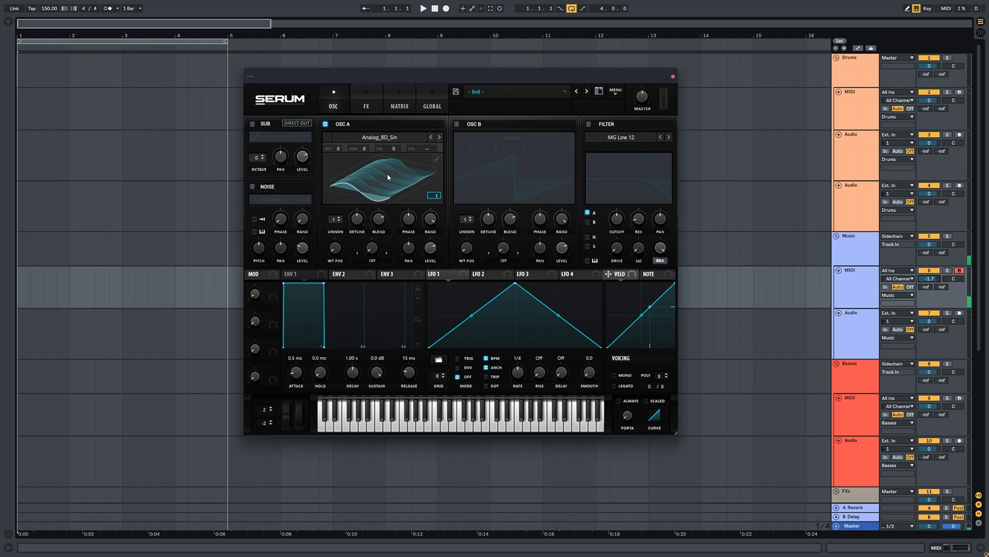
click(387, 175)
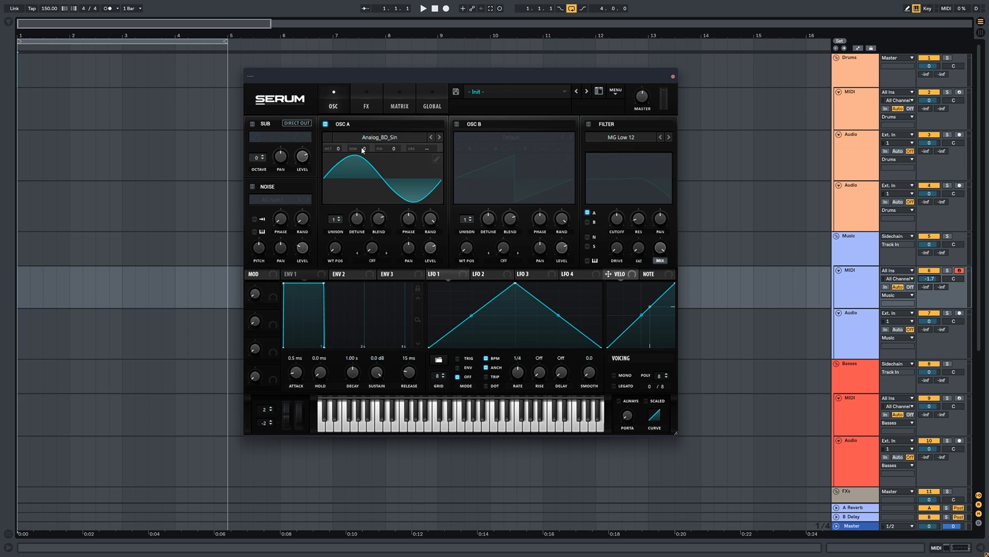
Step: Play a few test notes and set Envelope 1's release to 1.09 s
key(f)
key(g)
key(f)
key(a)
drag(412, 372, 414, 356)
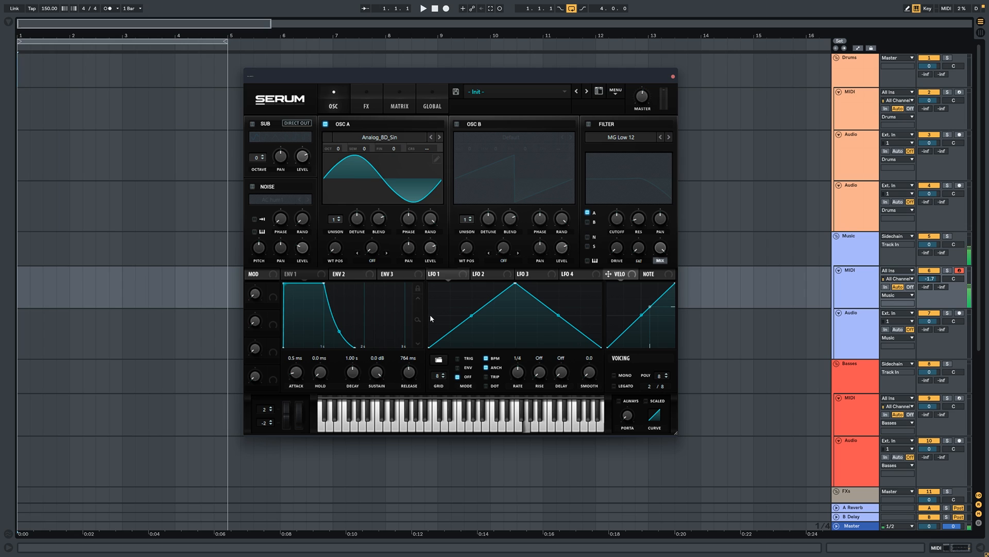
drag(408, 380, 409, 369)
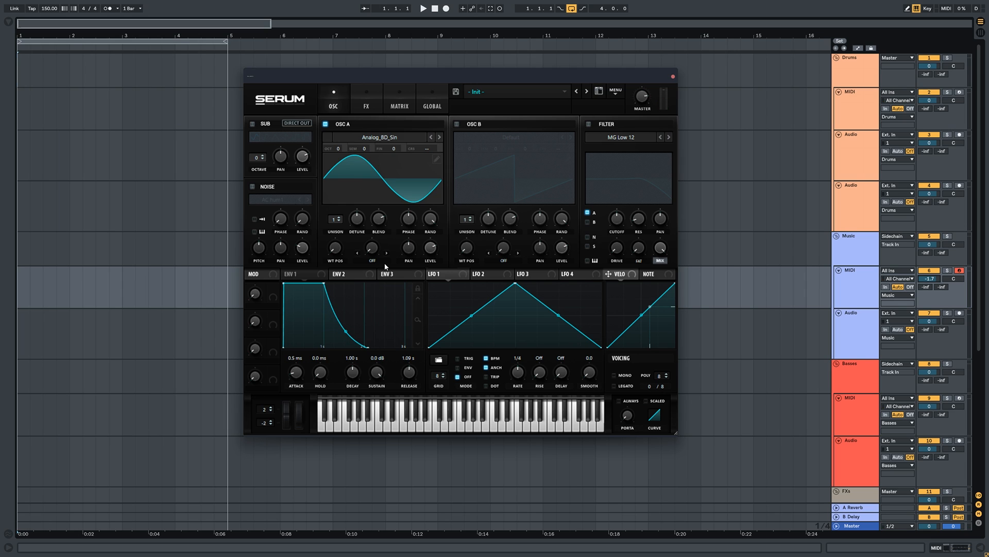
Step: Set OSC A's warp mode to PWM and try out different warp amounts
click(378, 262)
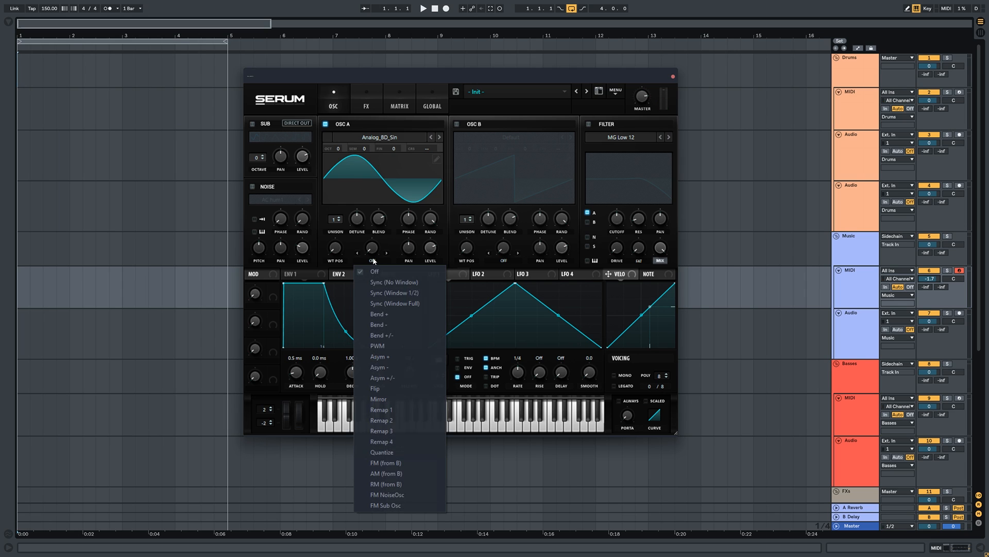
click(391, 346)
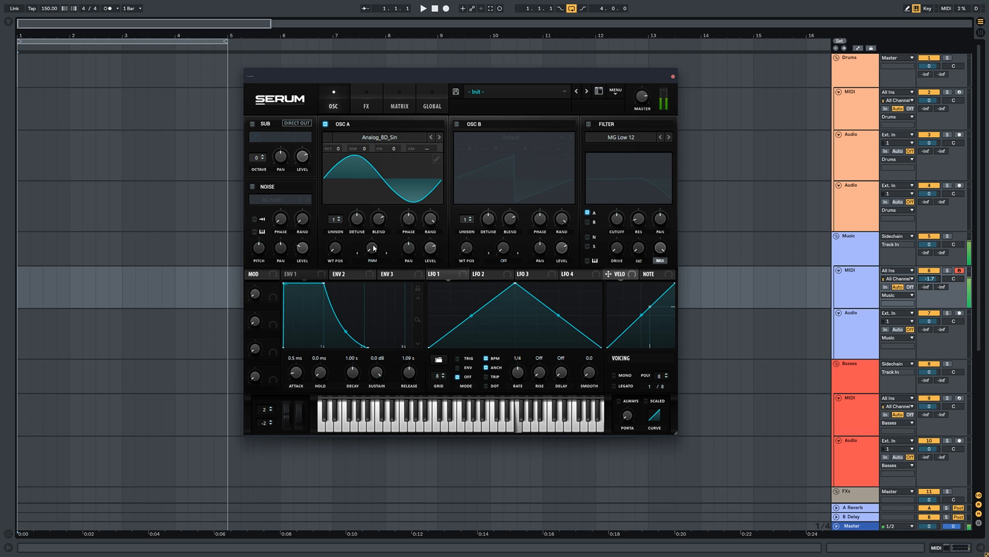
drag(374, 225, 372, 212)
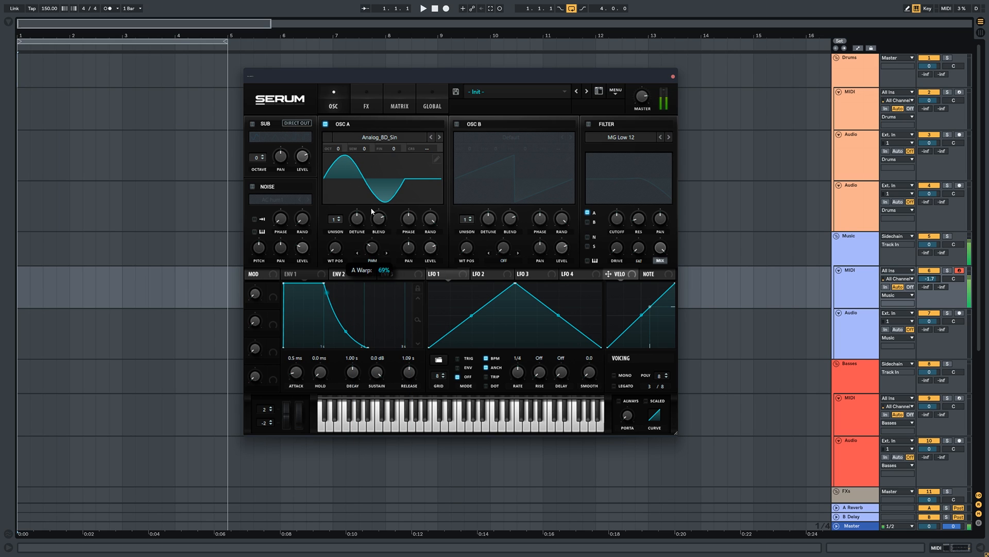
double_click(371, 248)
drag(373, 256, 377, 281)
Step: Show the synth track's EQ Eight in its expanded spectrum display and move the Serum window clear of it
click(856, 155)
click(946, 546)
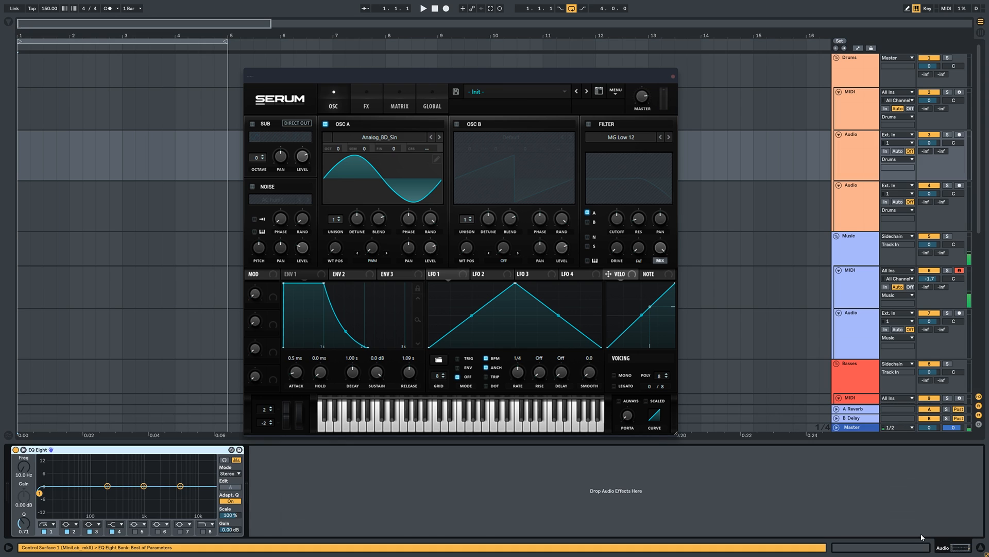
click(51, 449)
drag(419, 78, 450, 336)
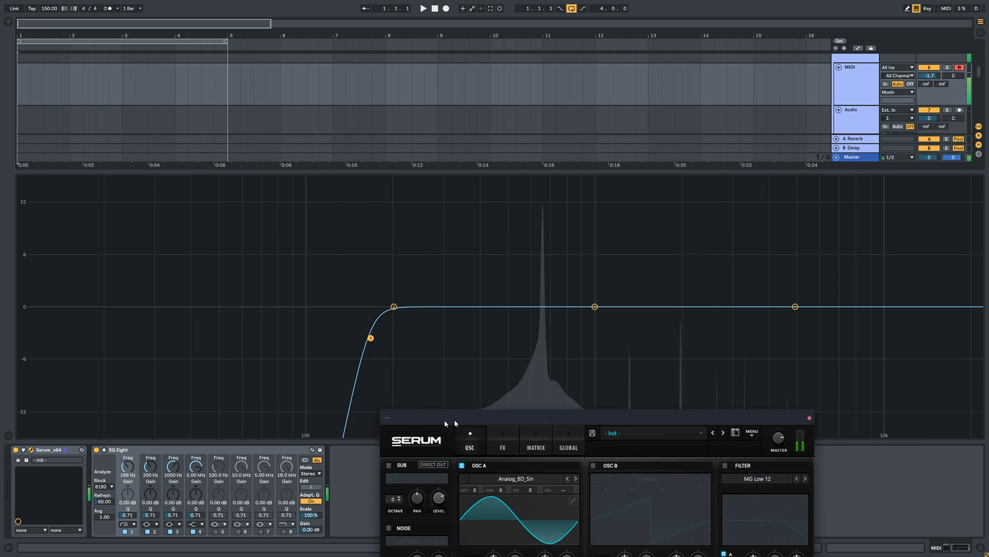
drag(535, 420, 155, 360)
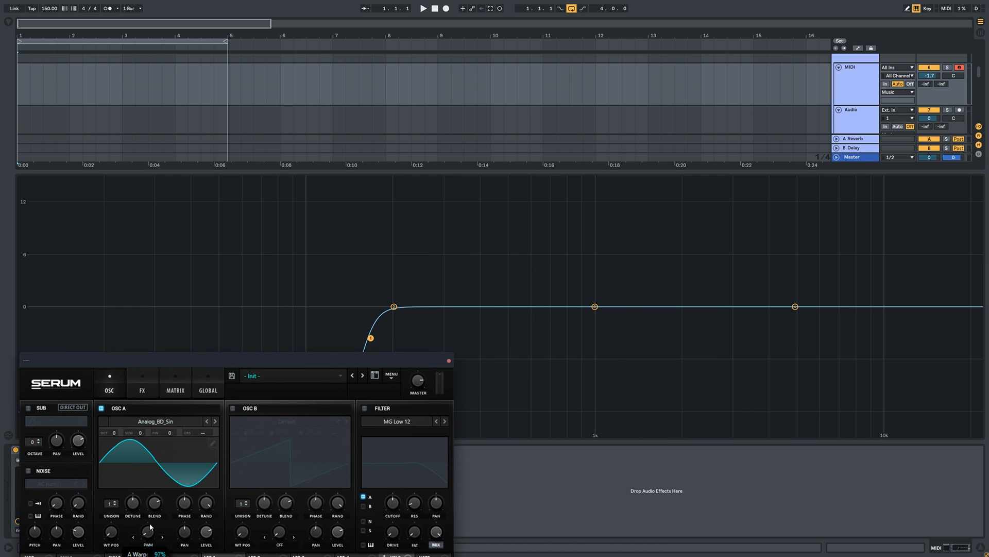
Step: Sweep OSC A's PWM warp amount up and down and examine its harmonics in the EQ Eight spectrum
drag(148, 531, 162, 471)
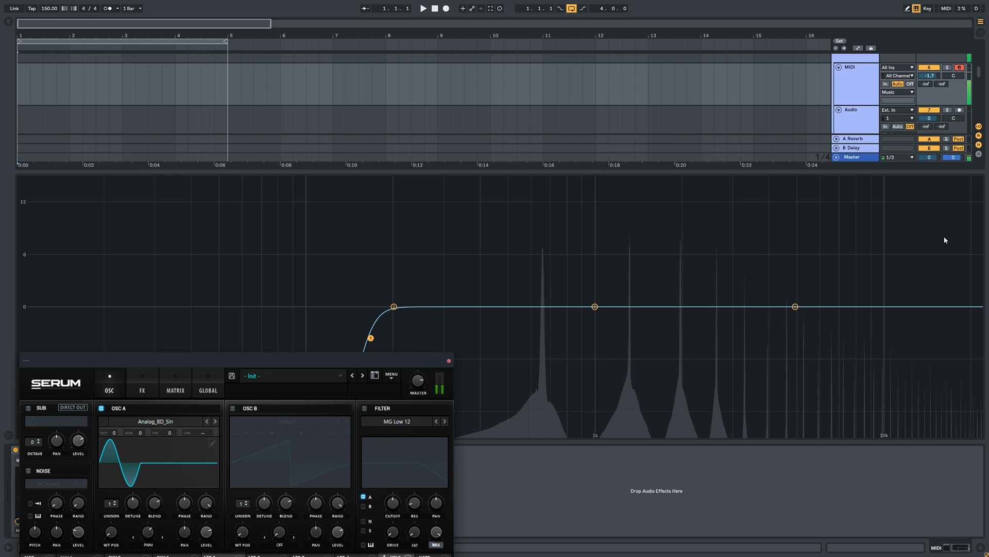
mouse_move(148, 532)
mouse_down()
mouse_move(151, 500)
mouse_move(147, 546)
mouse_up()
drag(323, 359, 459, 158)
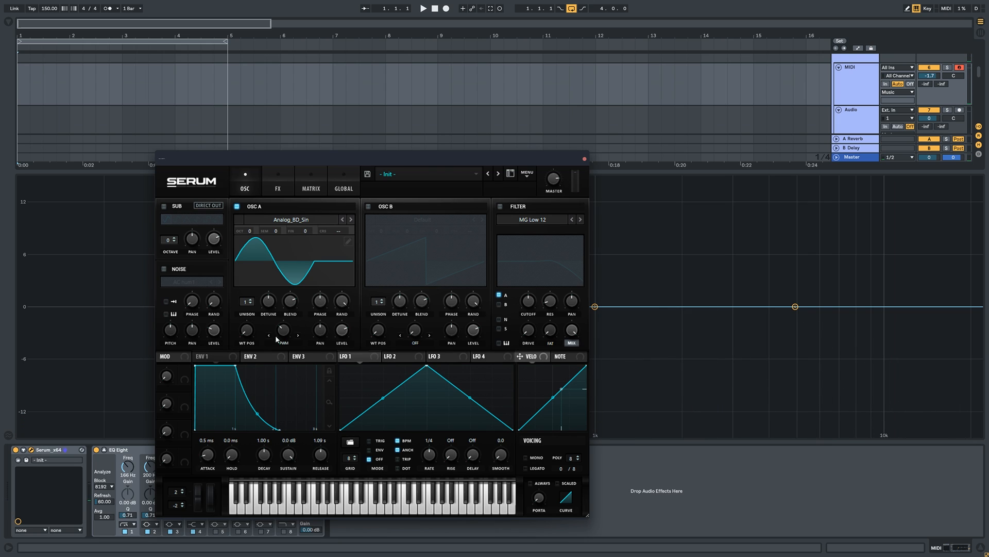
drag(285, 331, 288, 300)
Step: Enable the MG Low 12 filter and set OSC A's PWM warp so the wave fills about two thirds of its cycle
click(499, 209)
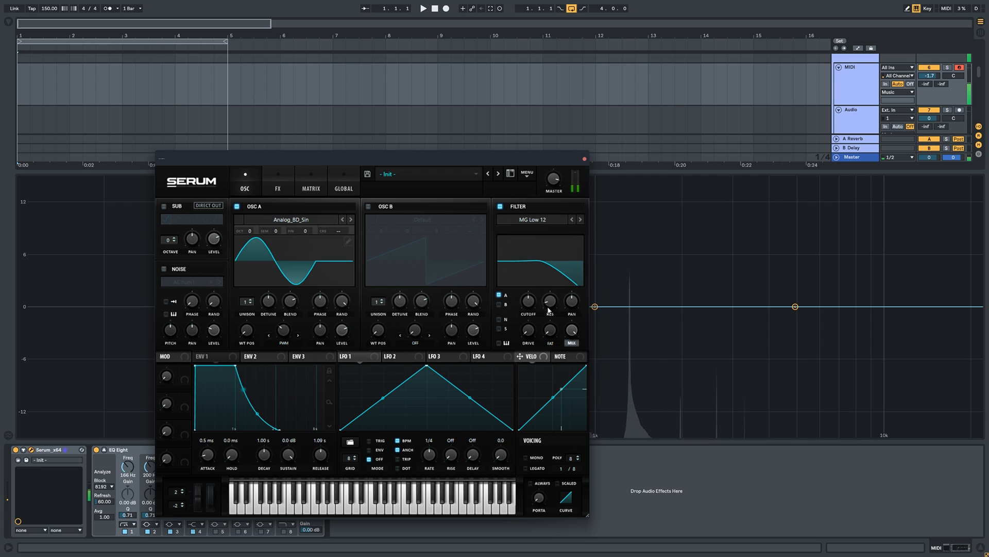
drag(279, 358, 279, 384)
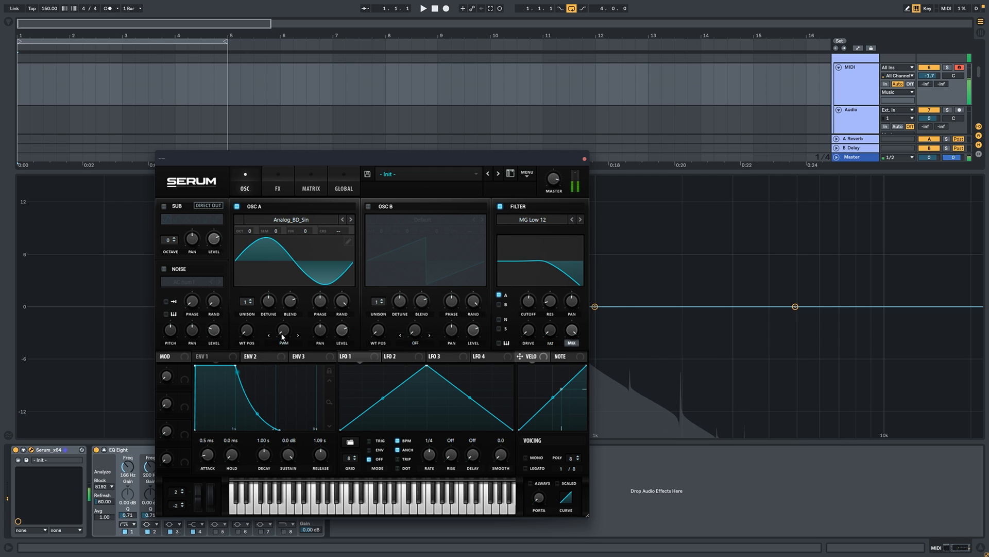
drag(283, 334, 282, 296)
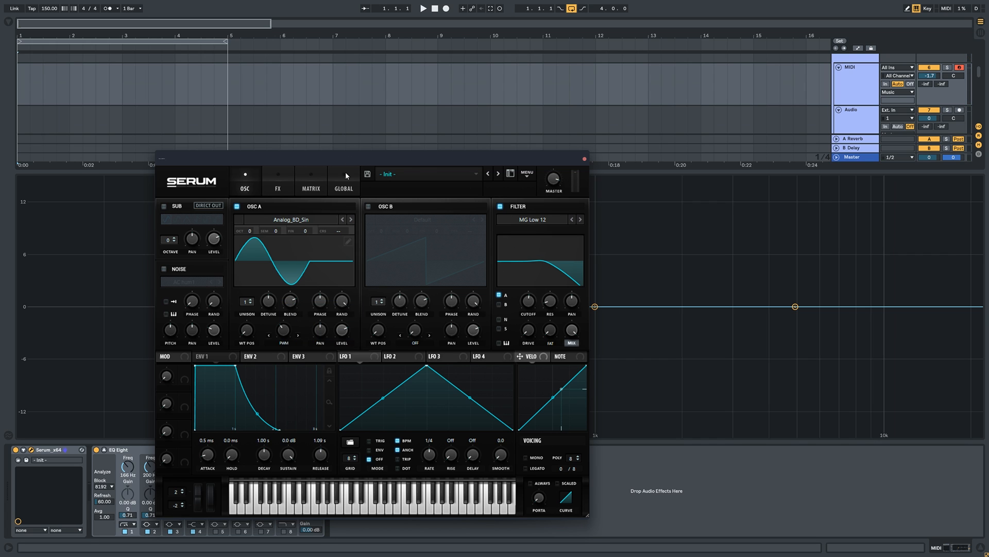
Step: Enable the Distortion effect, set its type to Downsample and adjust its drive
drag(350, 157, 396, 133)
click(324, 159)
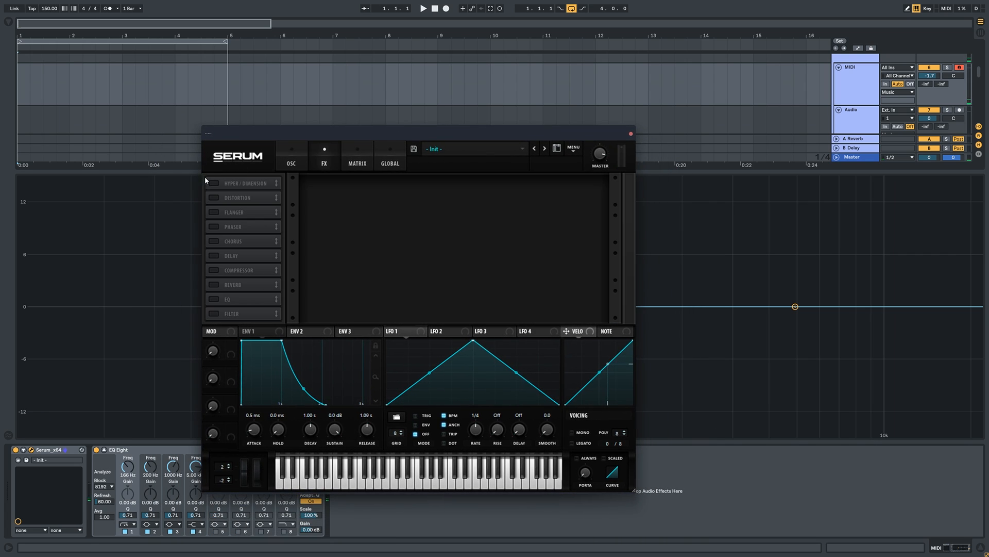
click(213, 199)
click(361, 191)
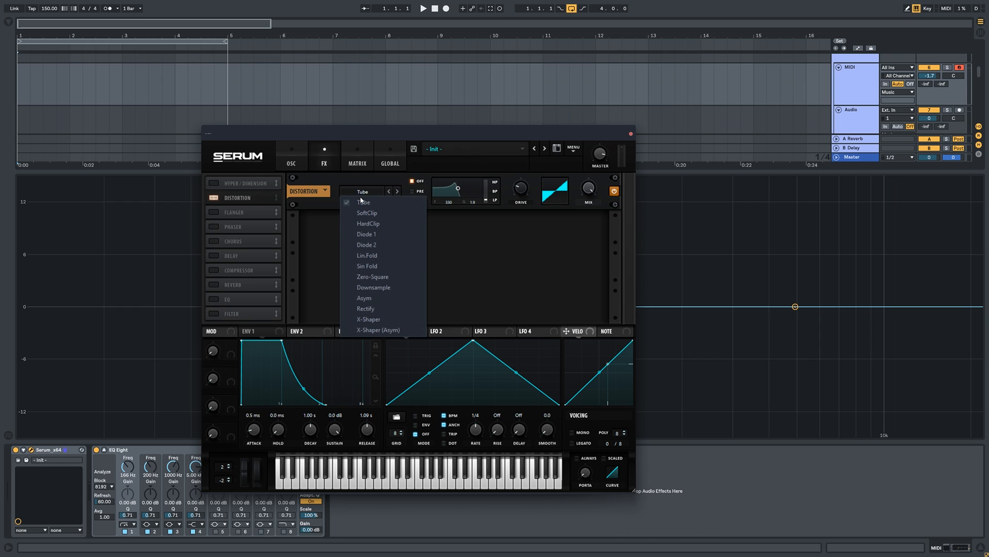
click(374, 287)
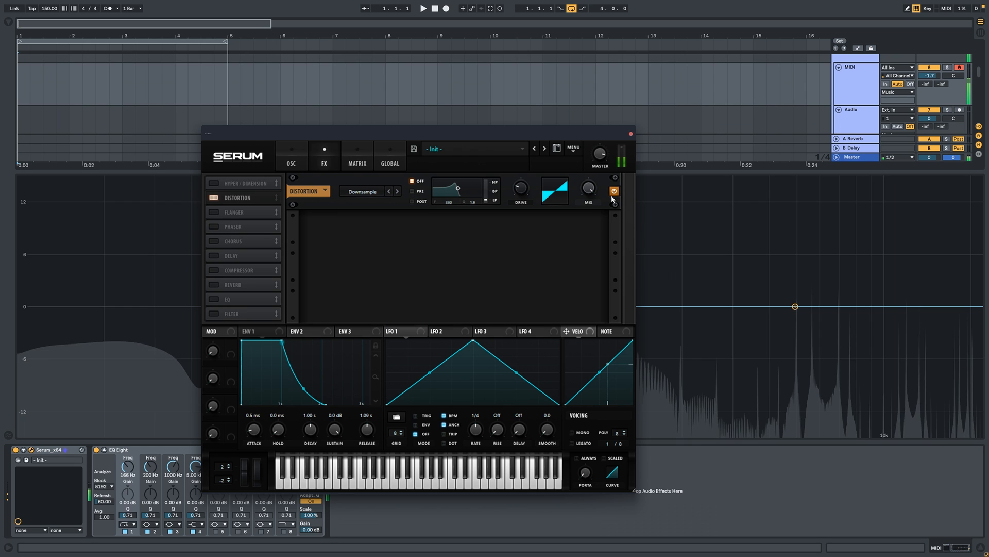
mouse_move(521, 179)
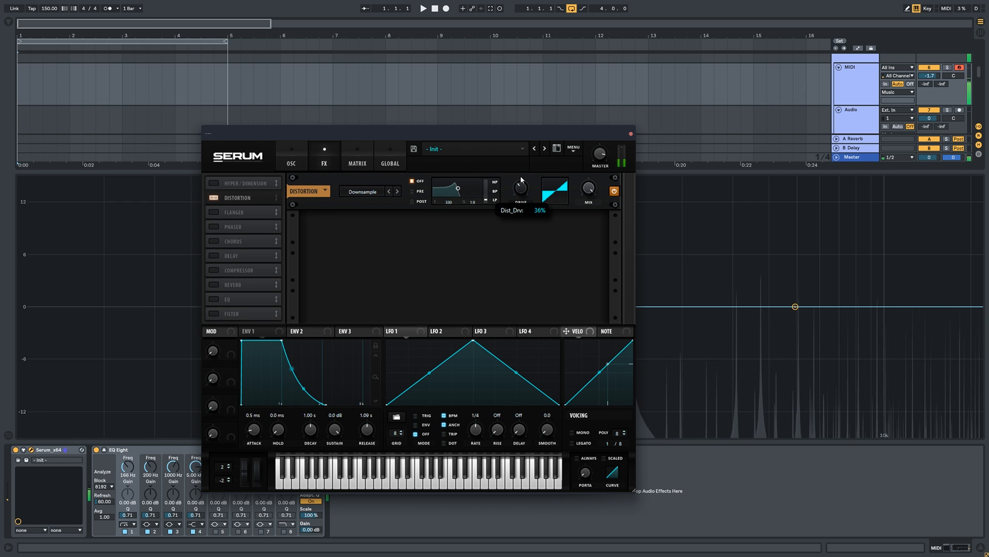
drag(521, 179, 520, 194)
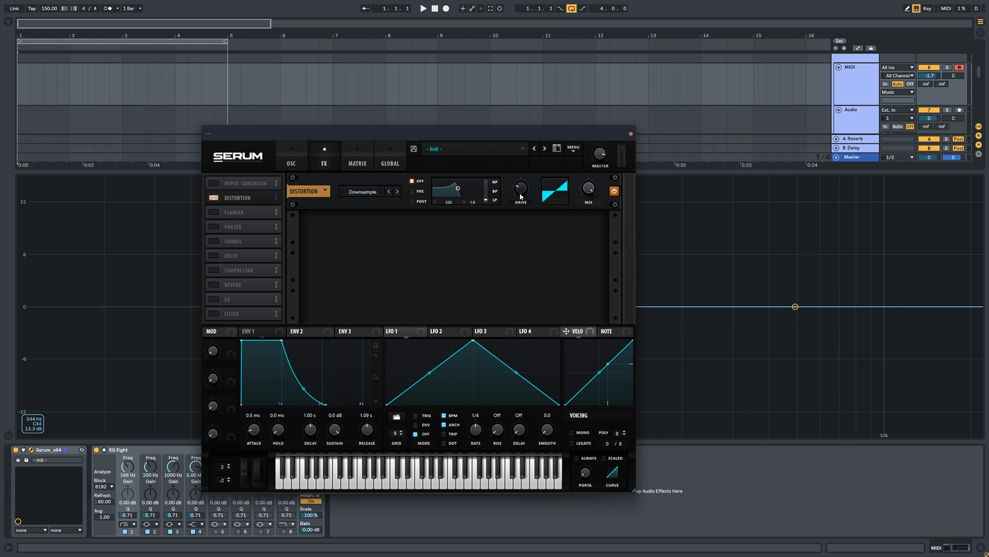
mouse_move(525, 190)
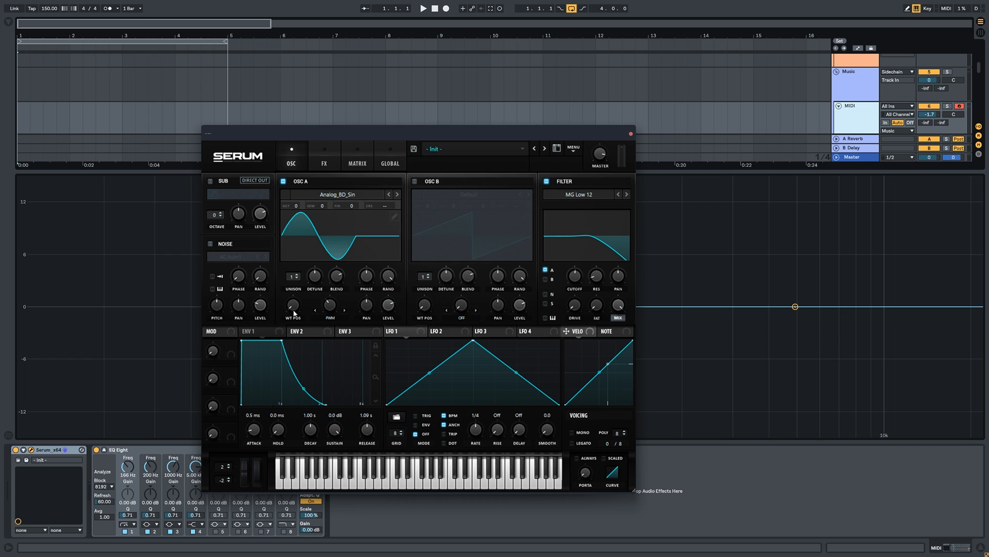
Step: Raise OSC A's wavetable position slightly and shape LFO 1 into a falling ENV-mode curve that modulates OSC A's level
drag(294, 313, 320, 68)
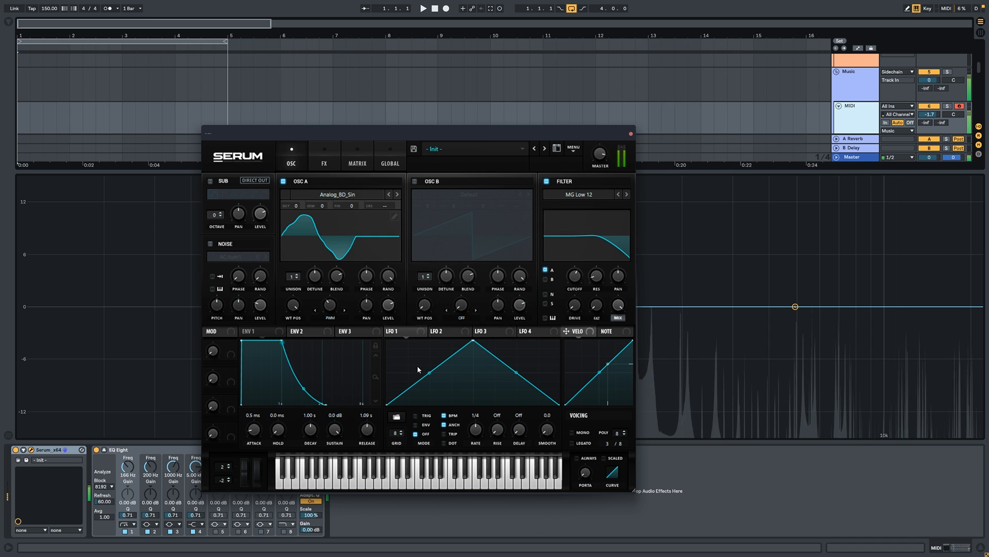
drag(475, 341, 358, 312)
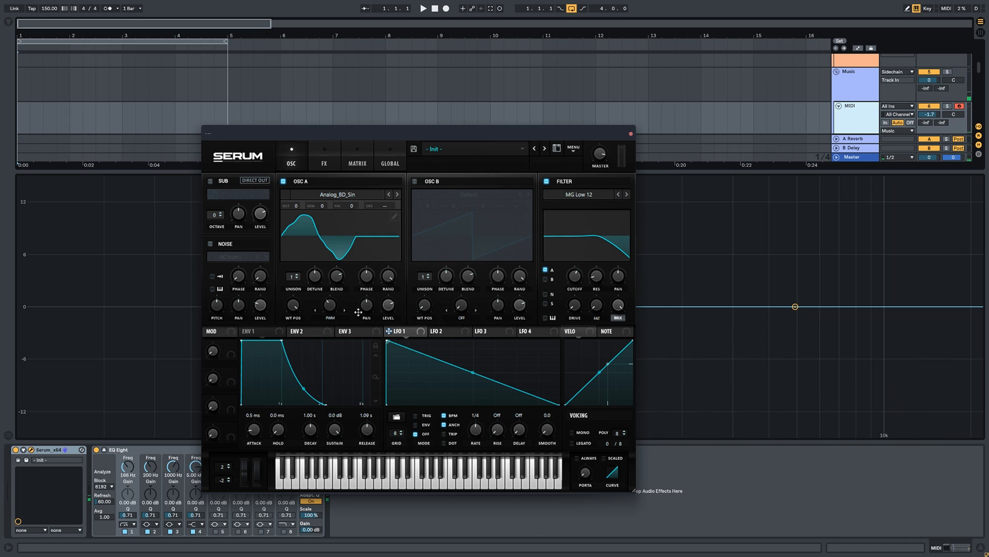
drag(559, 404, 559, 380)
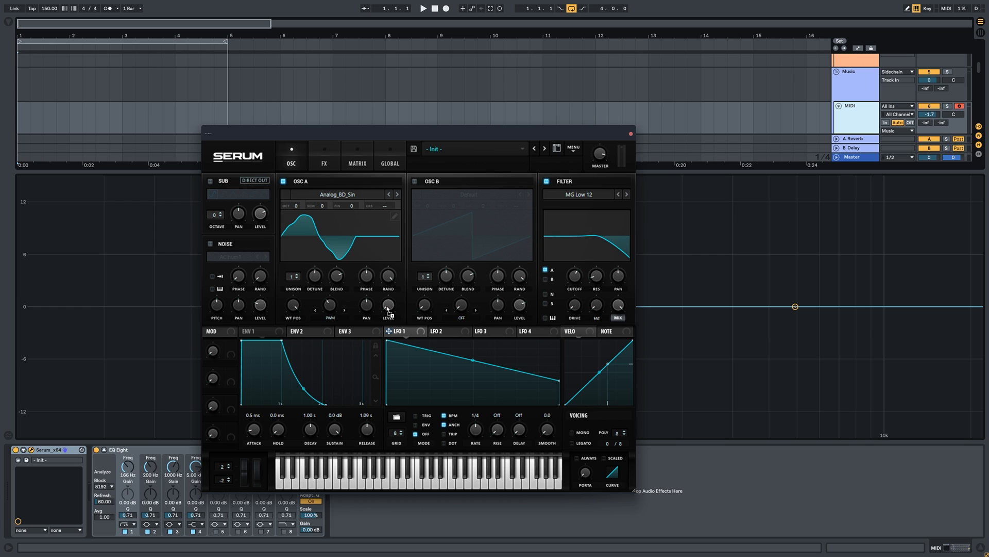
drag(473, 360, 477, 373)
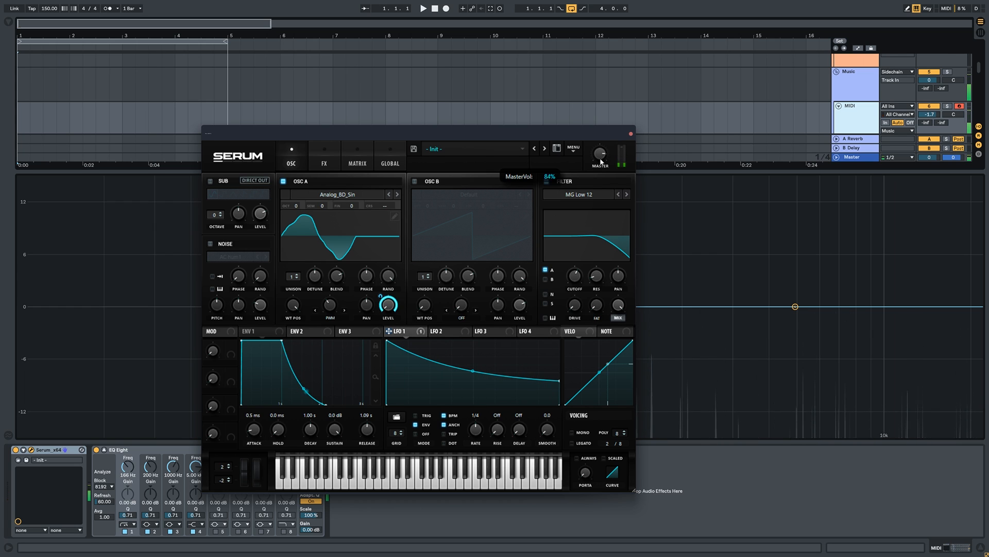
Step: Enable the Delay effect in ping-pong mode at 1/4 and dotted 1/8, narrow its filter and adjust its mix
click(324, 160)
click(213, 256)
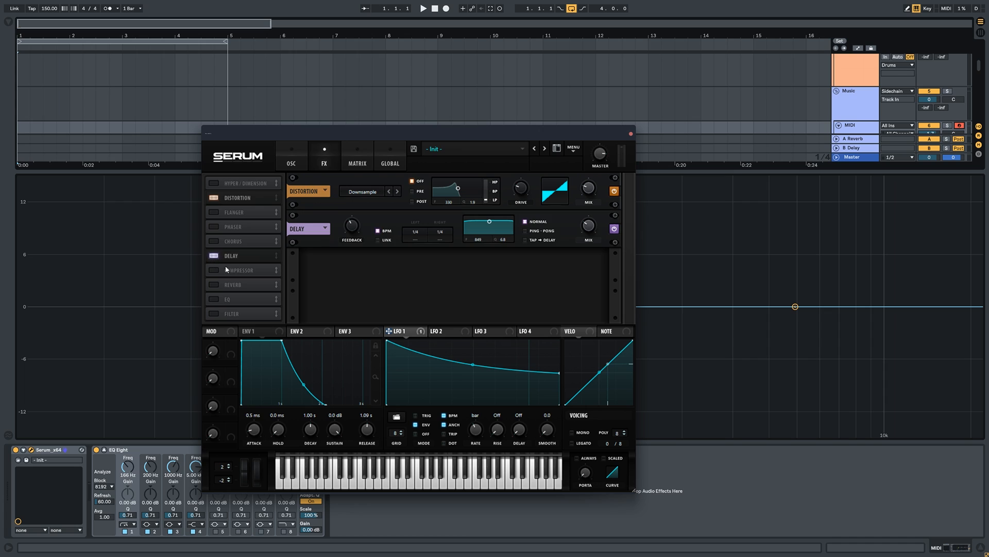
click(323, 235)
click(338, 240)
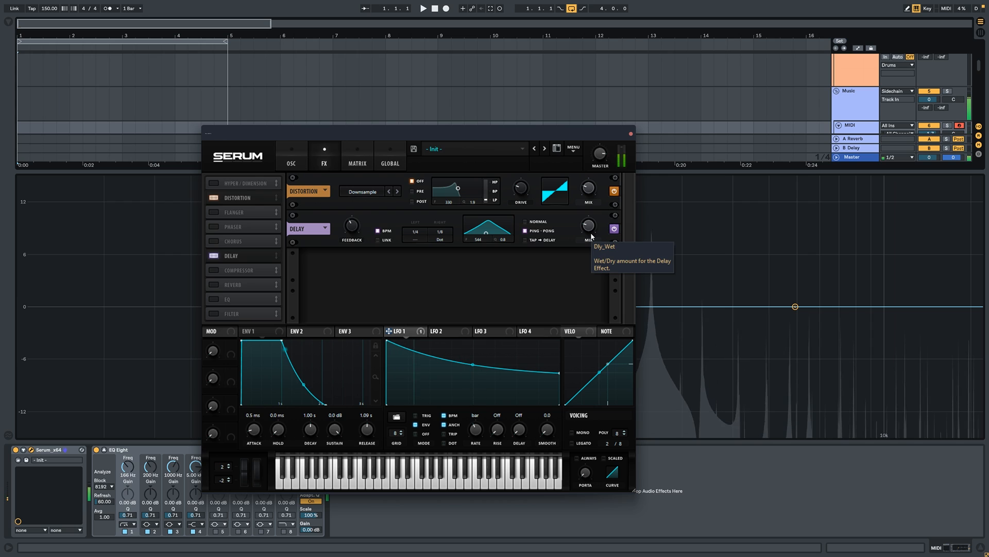
mouse_move(589, 227)
mouse_down()
mouse_move(591, 210)
mouse_move(585, 217)
mouse_up()
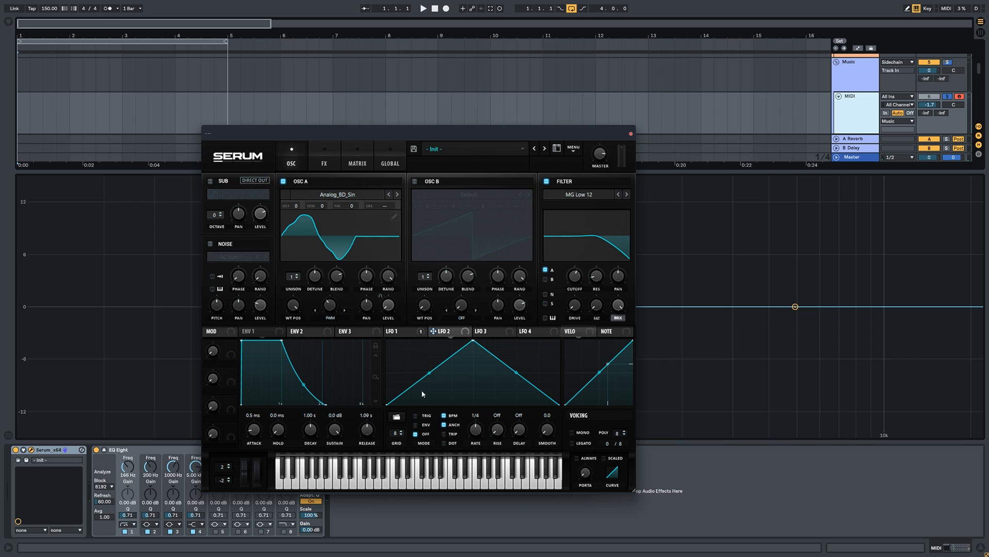
Step: Load a sine-like shape into LFO 2, assign it to OSC A's PWM warp and set its rate to 1/16
click(396, 416)
mouse_move(418, 421)
click(595, 504)
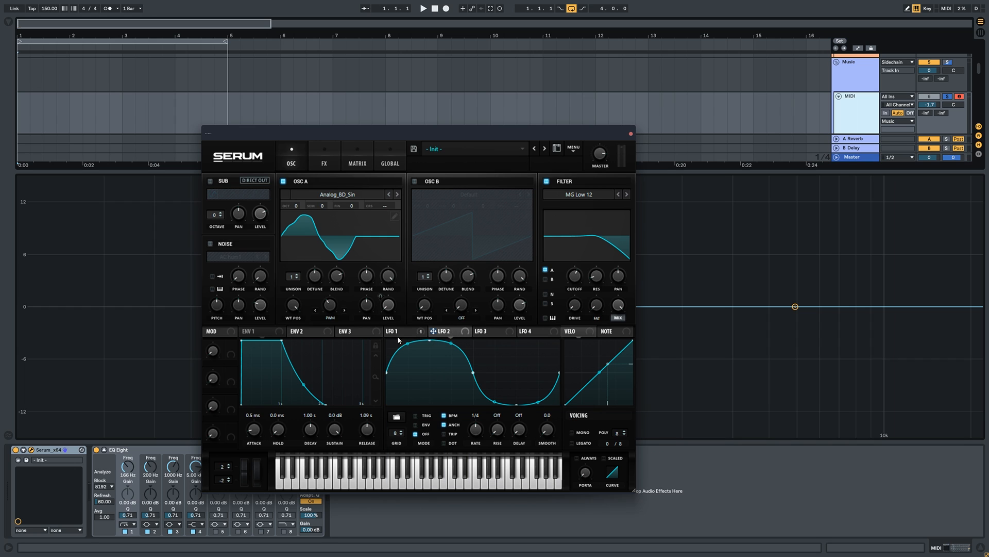
drag(348, 322, 330, 307)
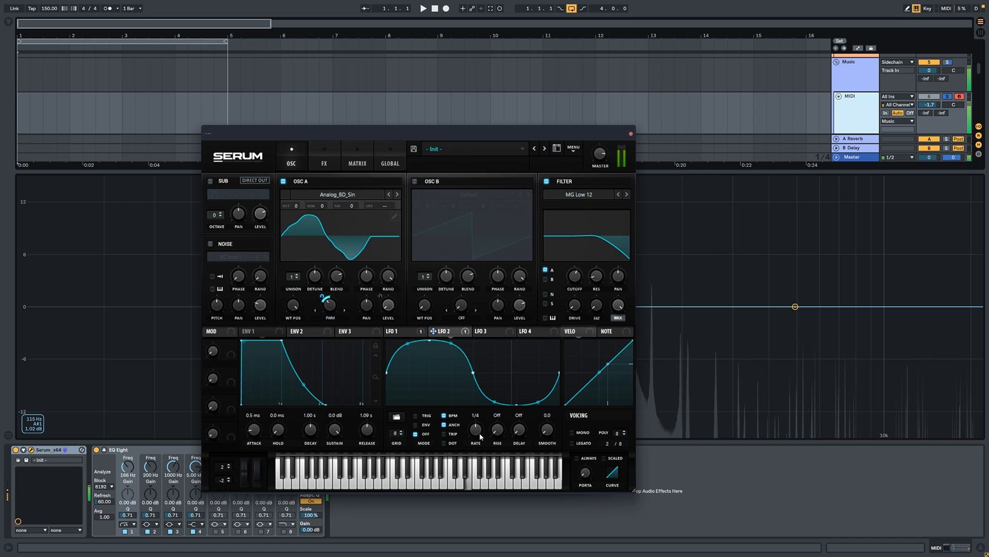
drag(480, 434, 485, 417)
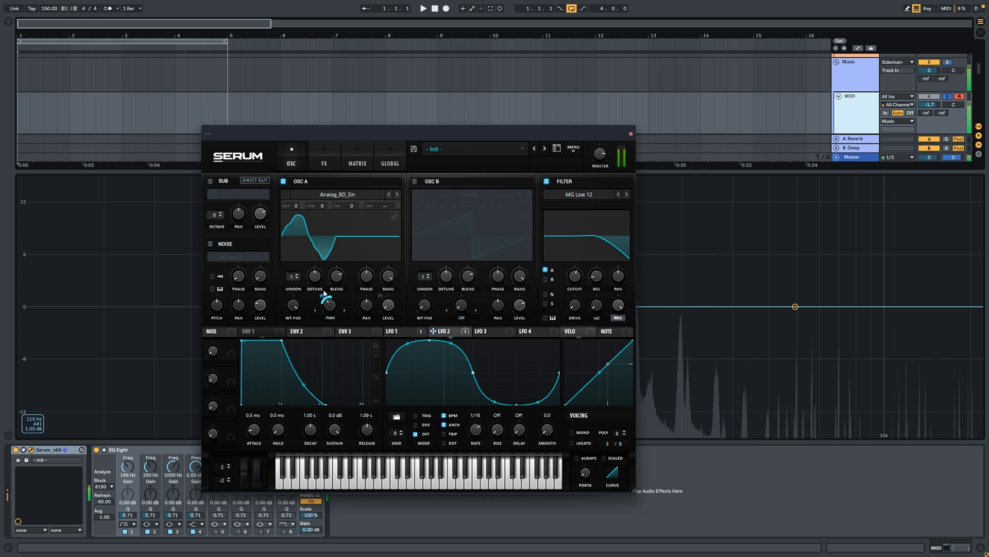
Step: Exaggerate LFO 2's modulation of OSC A's PWM warp with the filter briefly bypassed, and remove that modulation
mouse_move(321, 296)
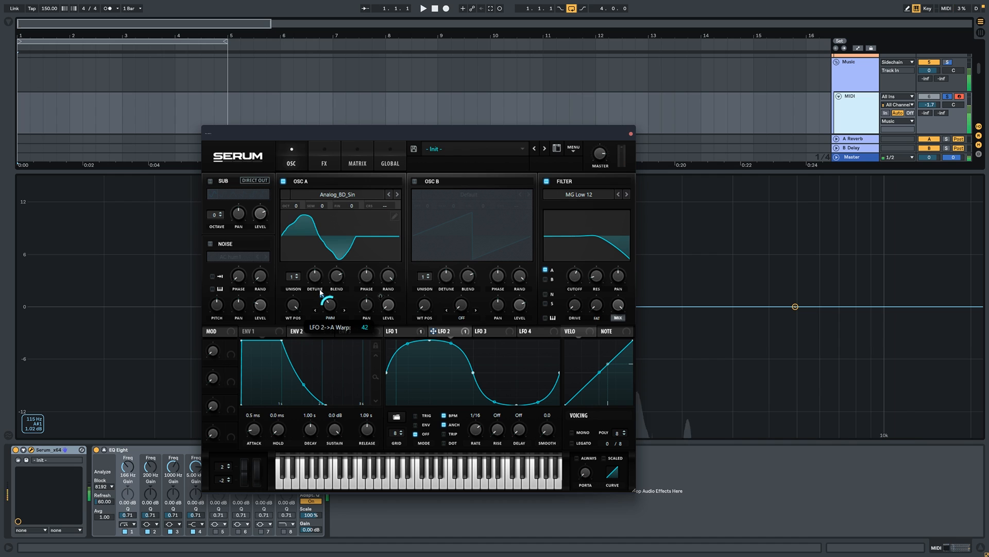
drag(320, 292, 311, 240)
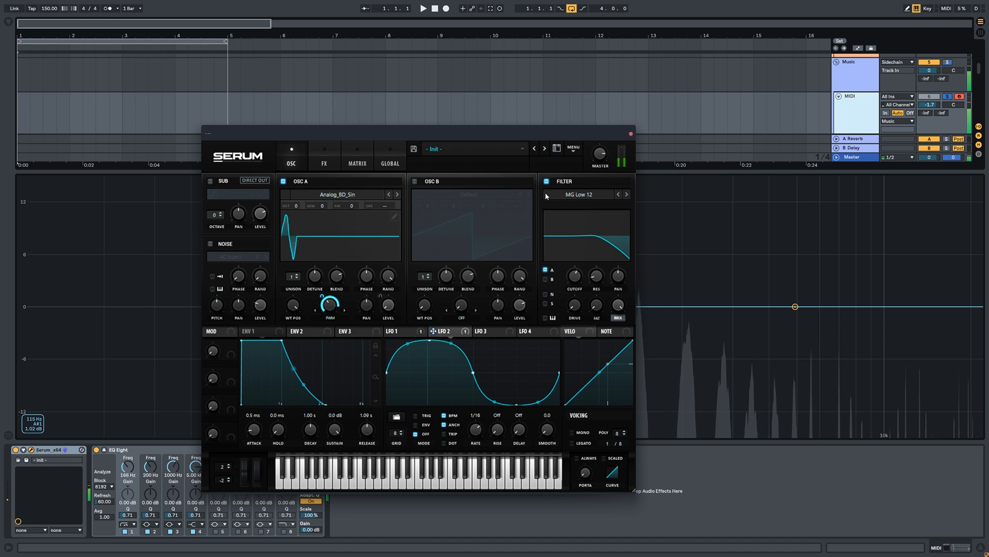
click(548, 181)
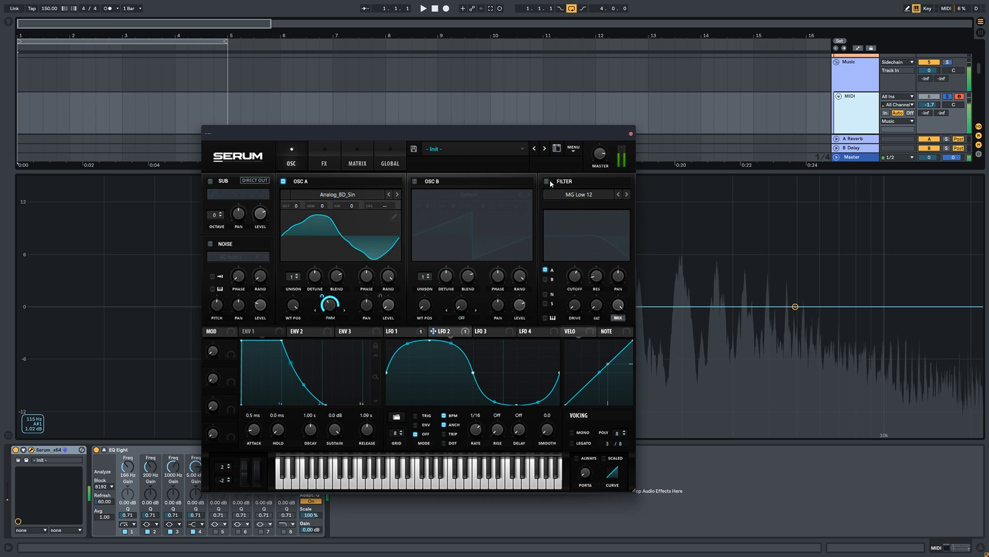
click(549, 183)
drag(321, 294, 294, 292)
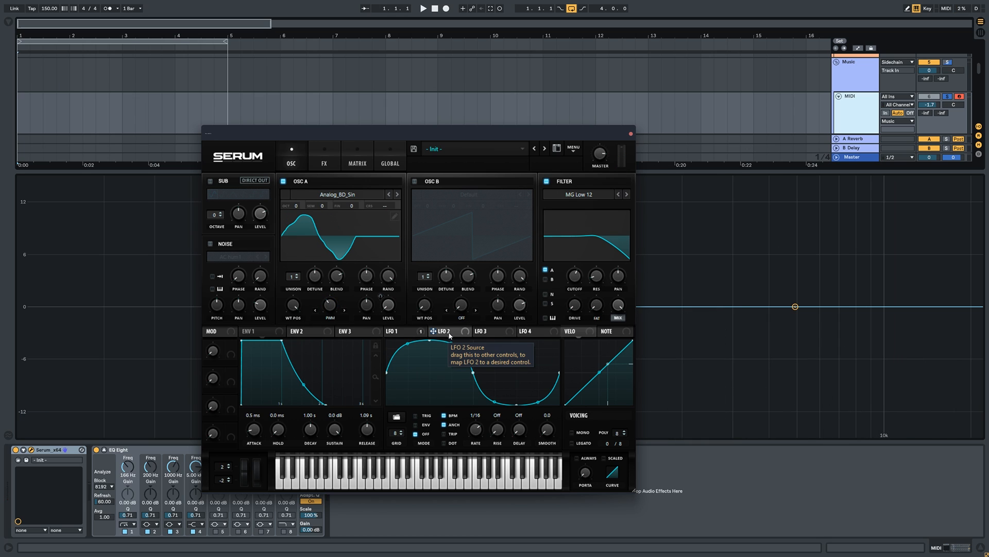
Step: Assign LFO 2 to OSC A's fine pitch, adjust the modulation depth and audition the vibrato in different keyboard octaves
click(407, 332)
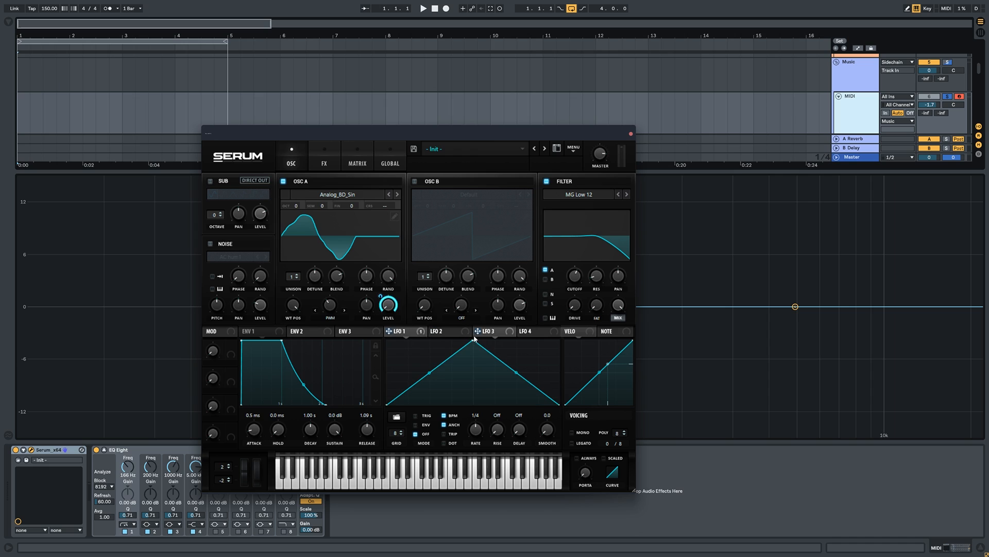
click(447, 331)
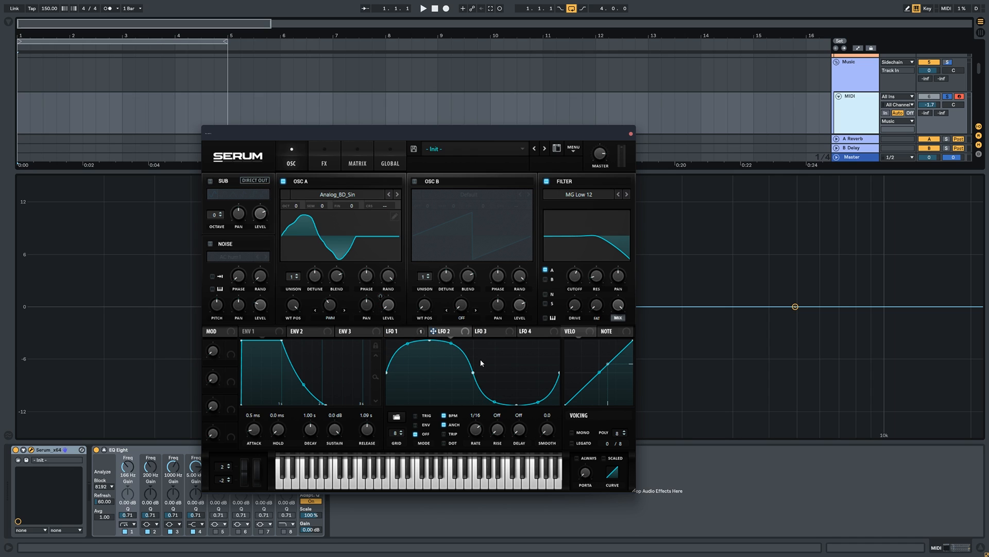
drag(353, 209, 352, 206)
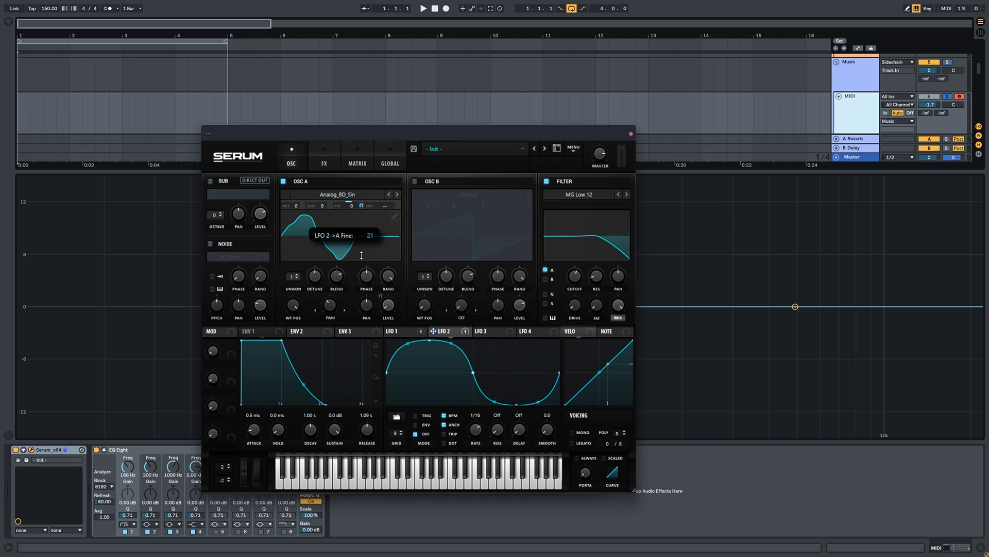
drag(363, 260, 362, 209)
key(x)
key(z)
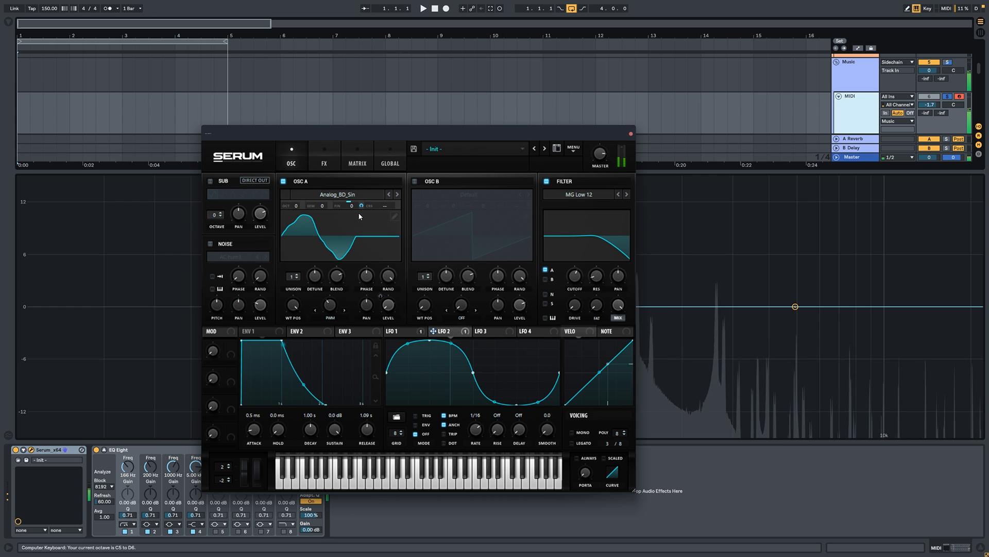